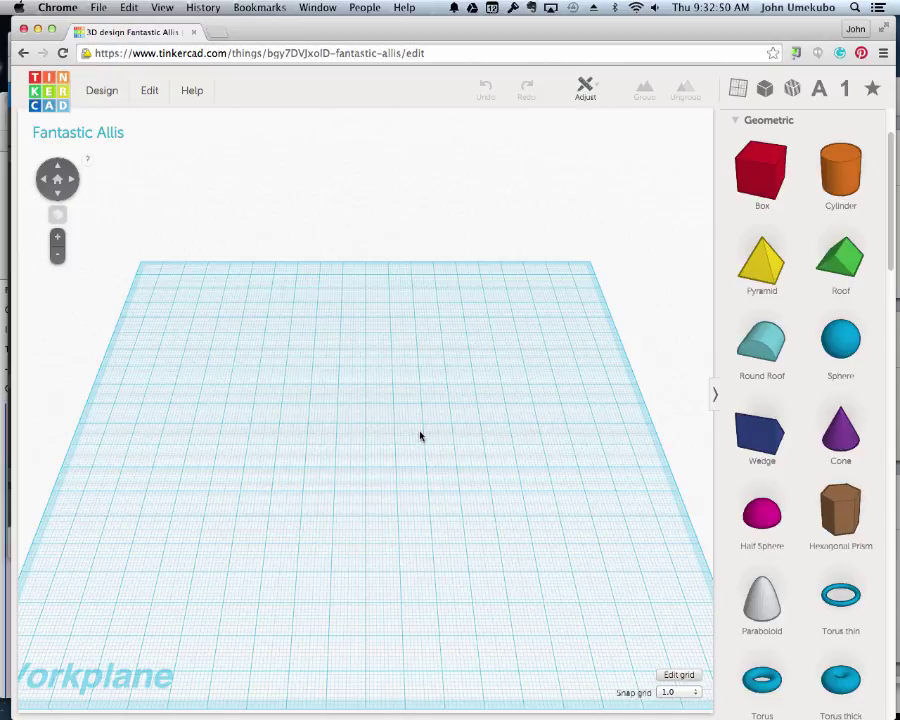
# Step: Browse the shape library by collapsing its open categories and return to the Geometric shapes
pyautogui.click(737, 121)
pyautogui.click(735, 144)
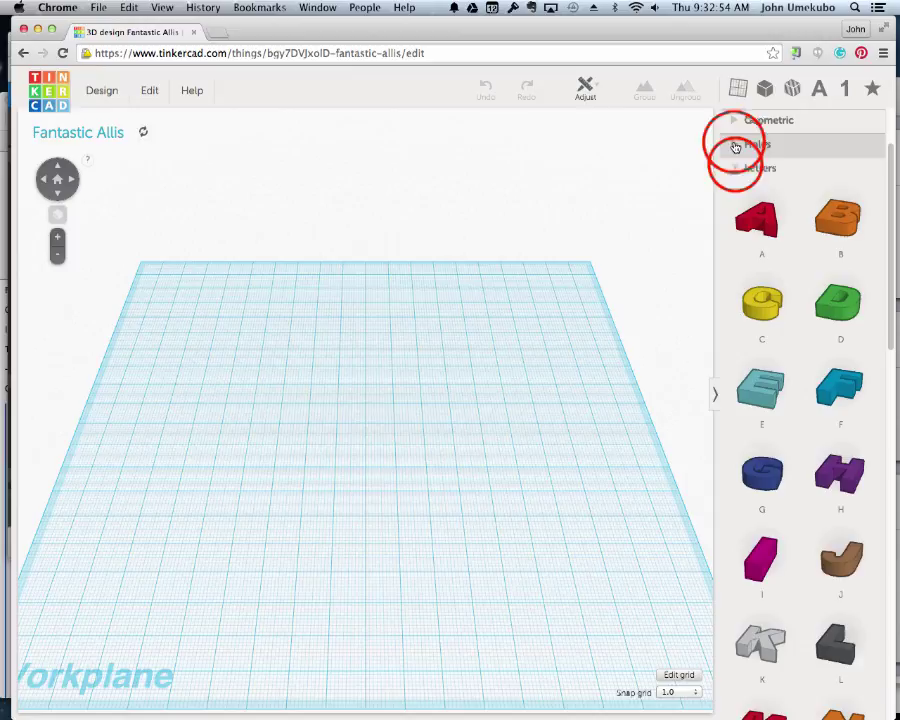
pyautogui.click(736, 167)
pyautogui.click(727, 231)
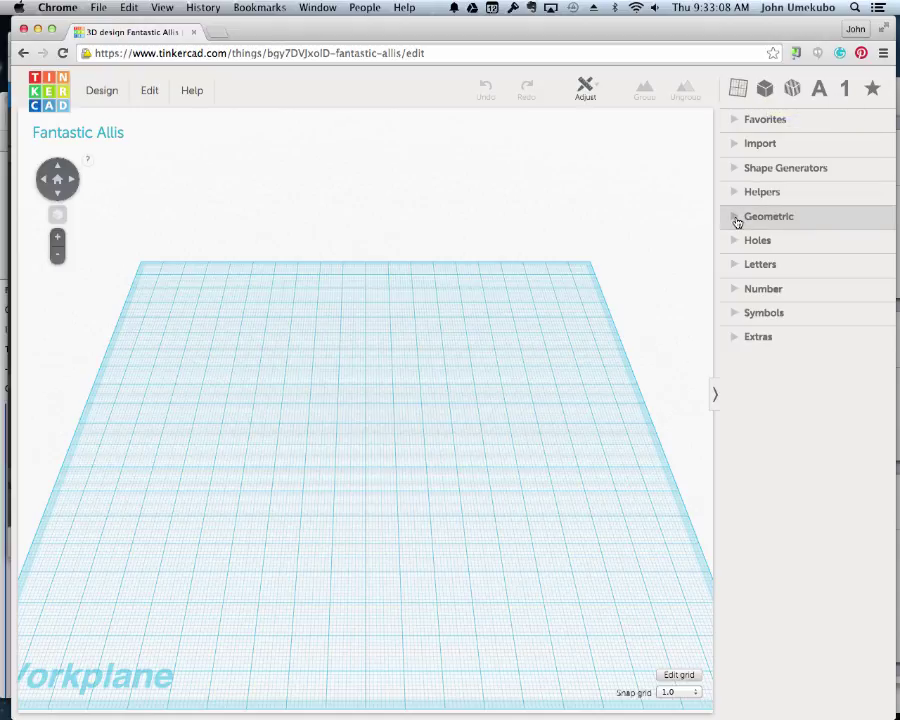
pyautogui.click(765, 88)
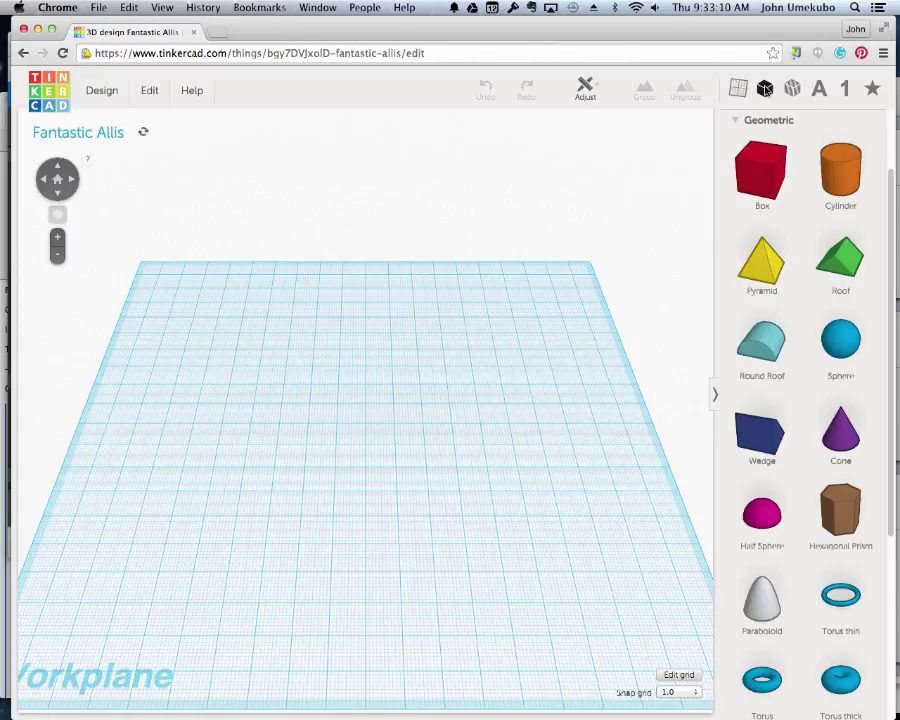
pyautogui.moveTo(886, 474)
pyautogui.mouseDown()
pyautogui.moveTo(891, 627)
pyautogui.moveTo(891, 446)
pyautogui.moveTo(891, 484)
pyautogui.mouseUp()
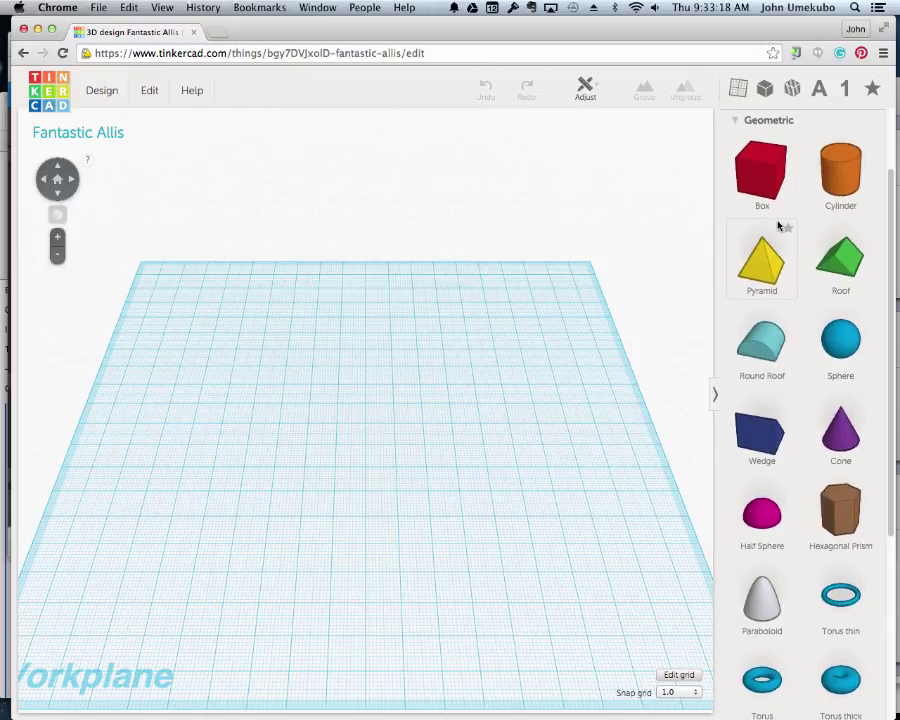
# Step: Place a red box from the Geometric shapes near the middle of the workplane
pyautogui.click(763, 190)
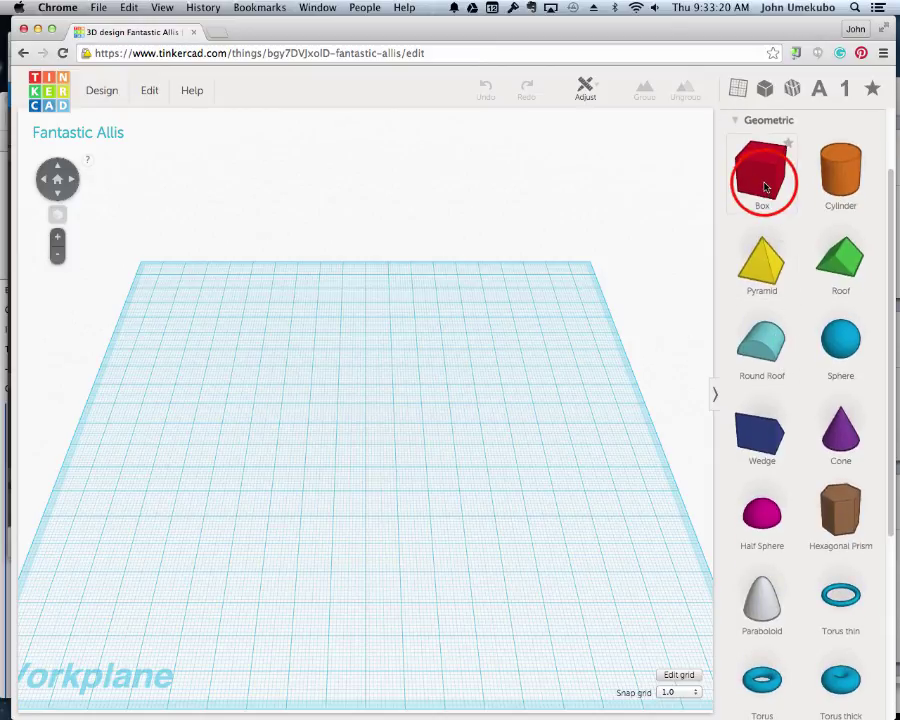
pyautogui.click(758, 189)
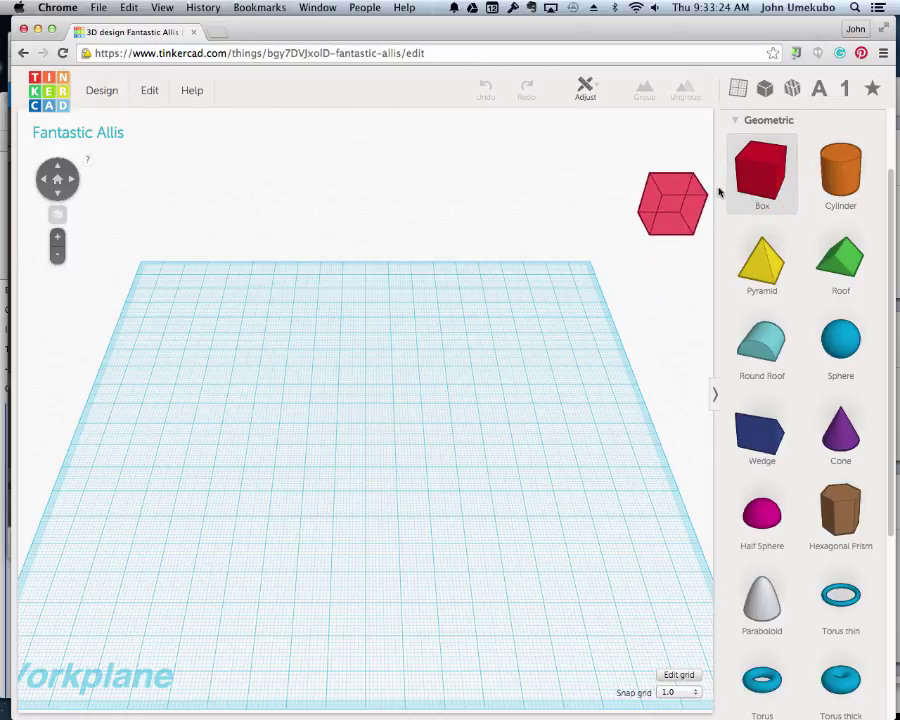
pyautogui.moveTo(718, 190); pyautogui.dragTo(377, 440)
pyautogui.click(377, 440)
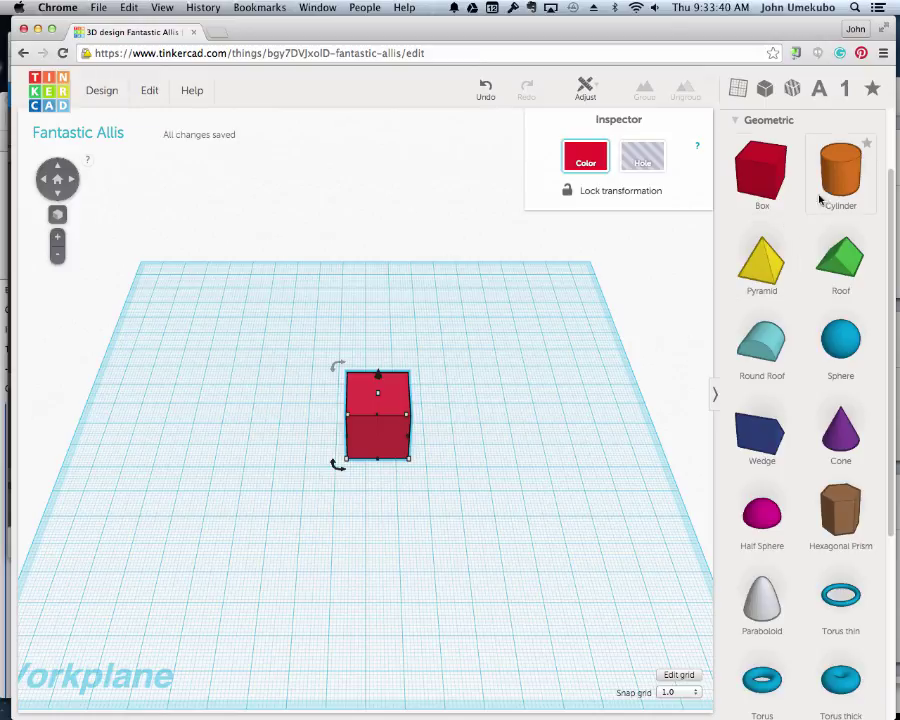
# Step: Place an orange cylinder on the workplane to the right of the red box, leaving a gap between them
pyautogui.click(843, 176)
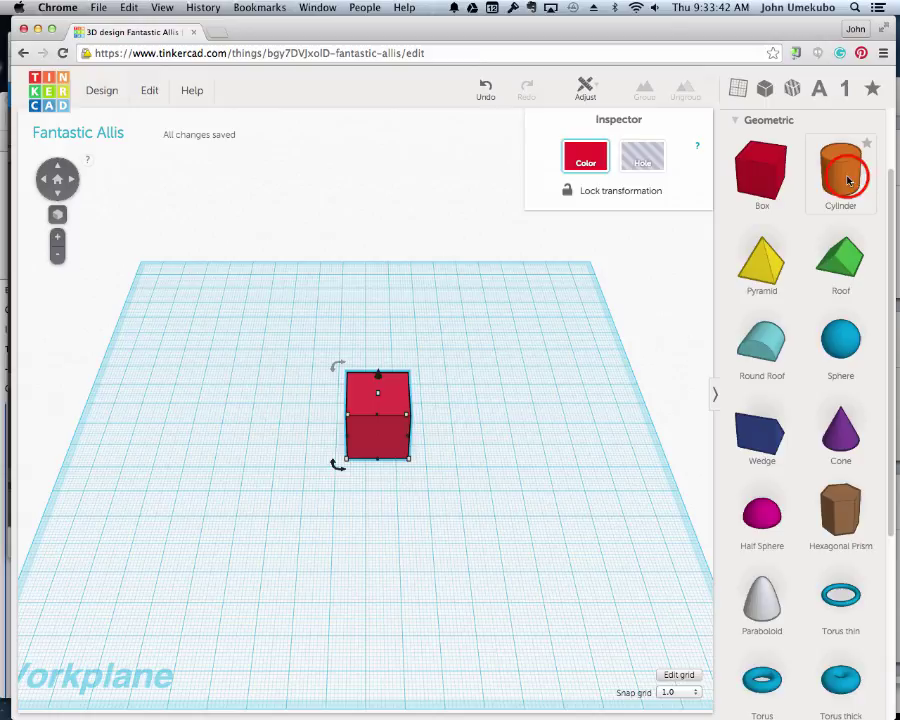
pyautogui.click(840, 177)
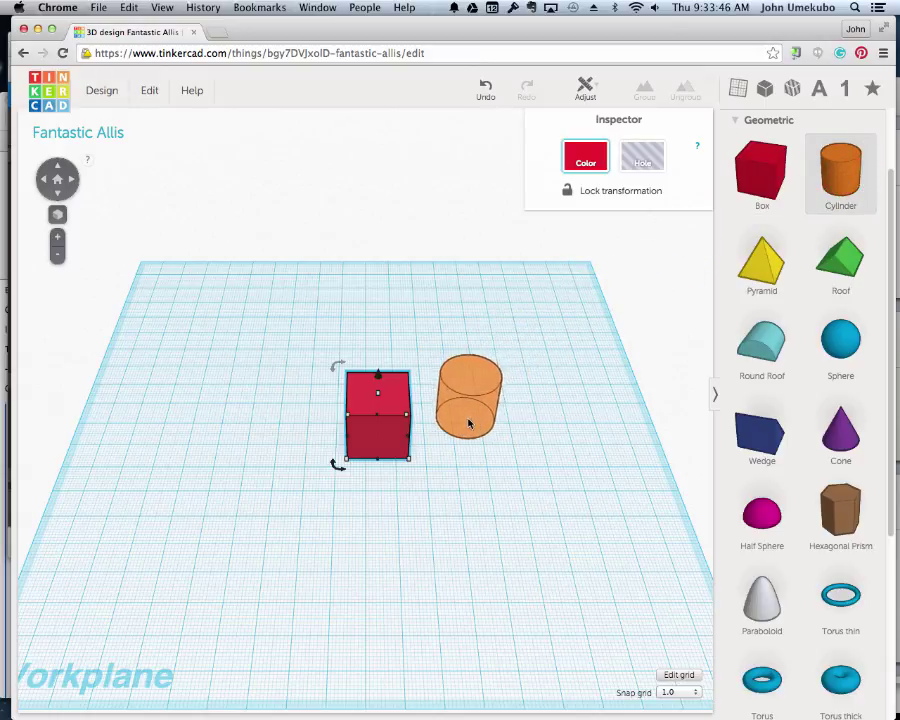
pyautogui.click(487, 443)
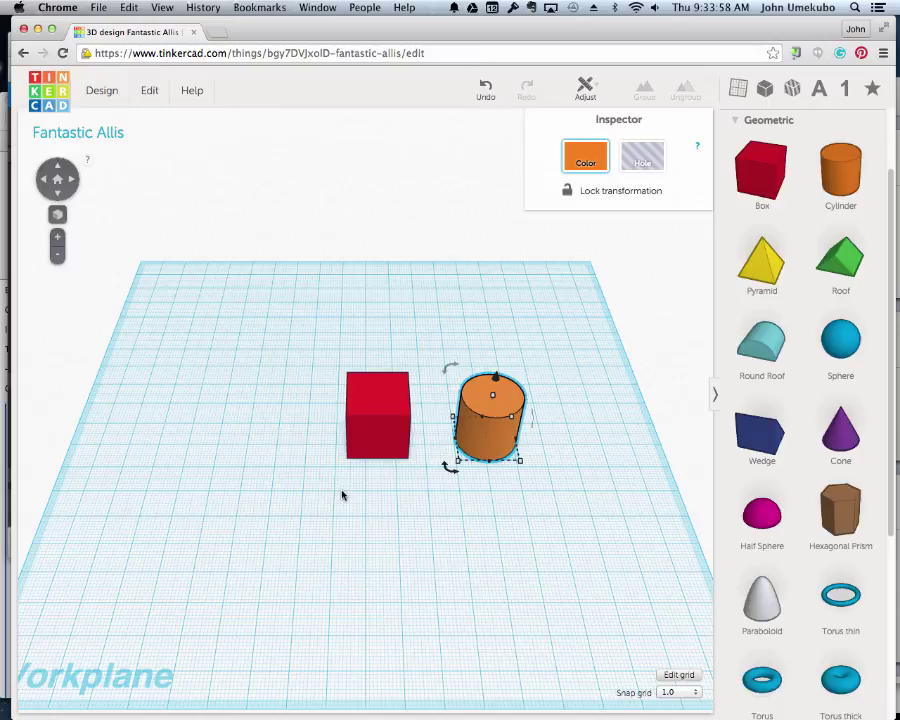
# Step: Examine the box and cylinder from all around by rotating the view in 45-degree steps in both directions
pyautogui.click(72, 182)
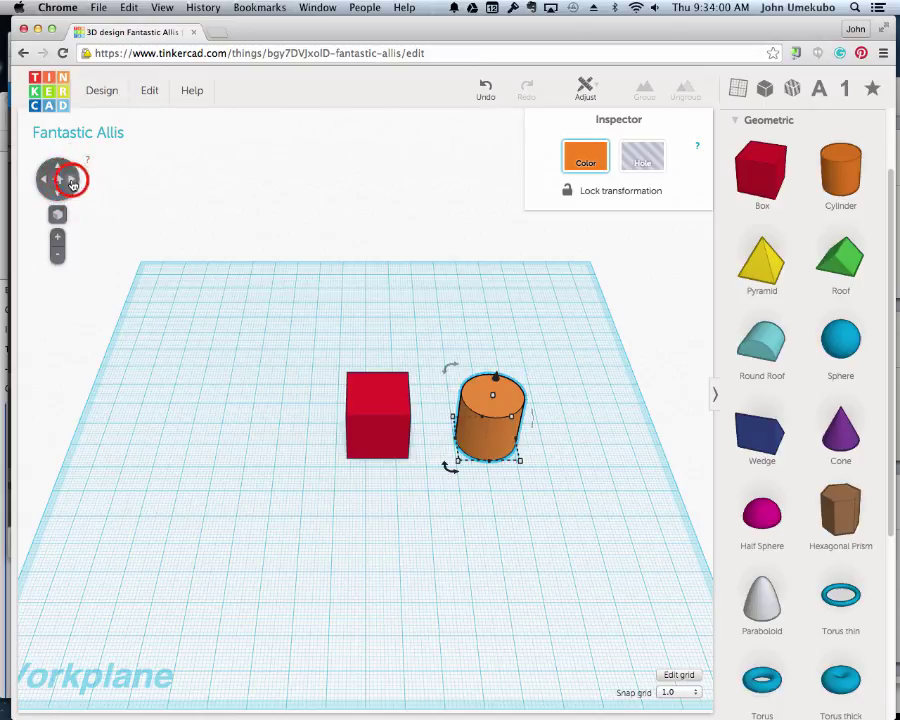
pyautogui.click(71, 182)
pyautogui.click(72, 184)
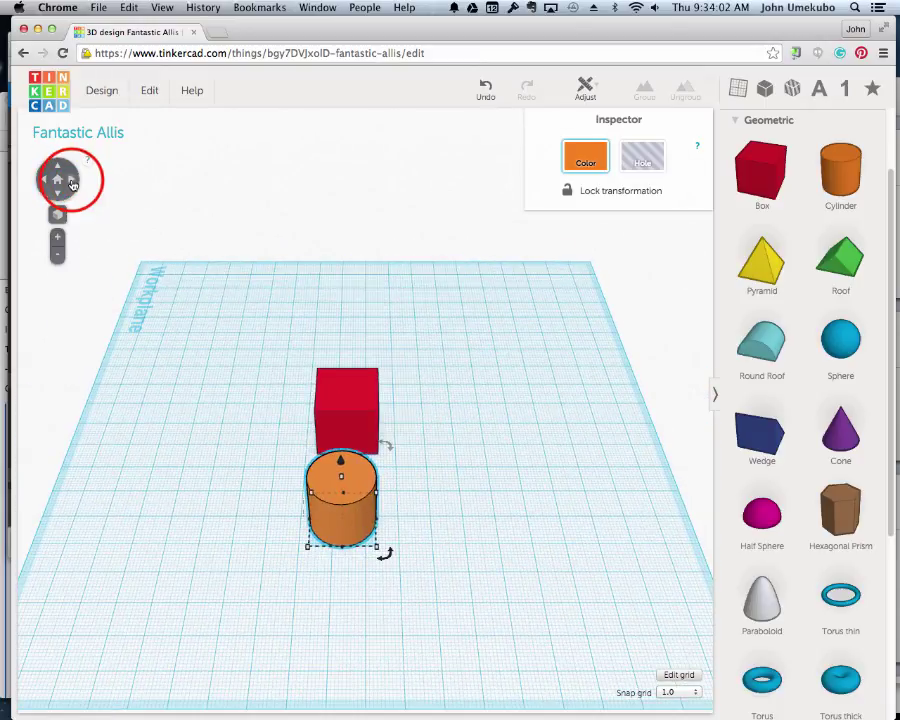
pyautogui.click(72, 184)
pyautogui.click(72, 184)
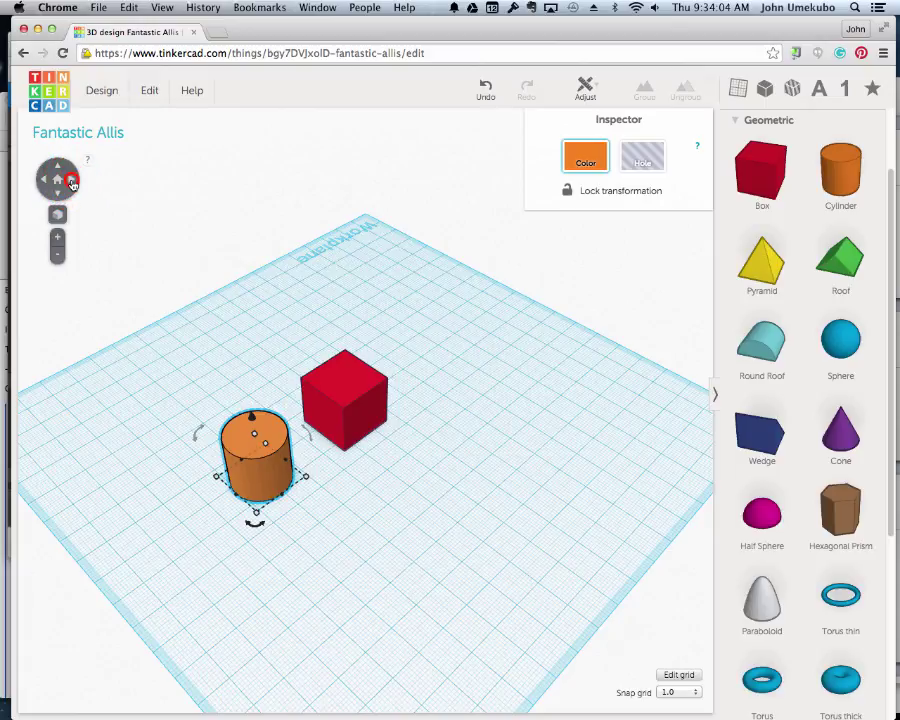
pyautogui.click(72, 184)
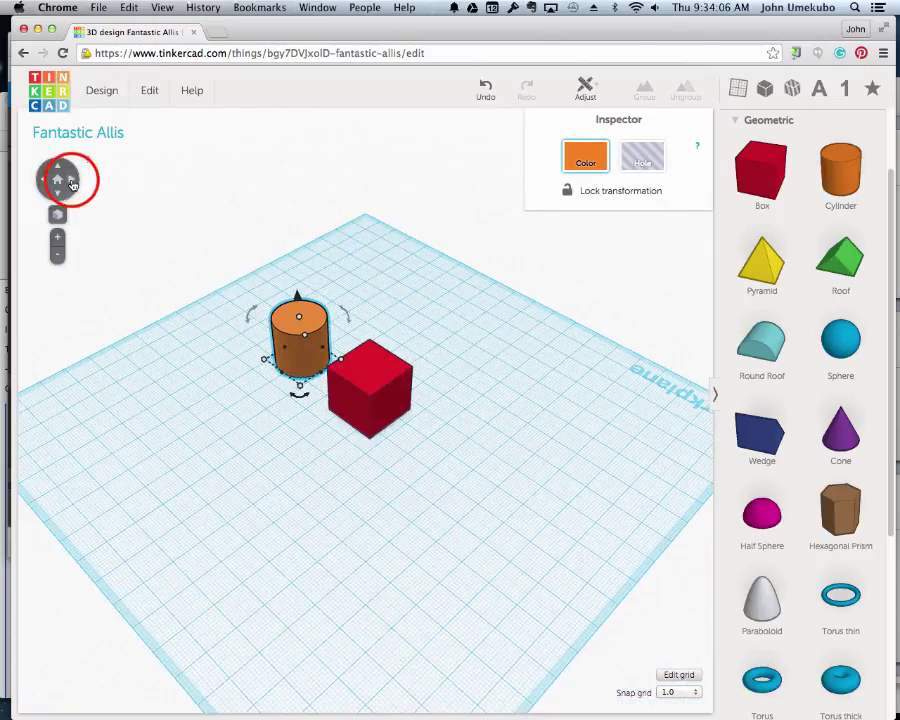
pyautogui.click(72, 184)
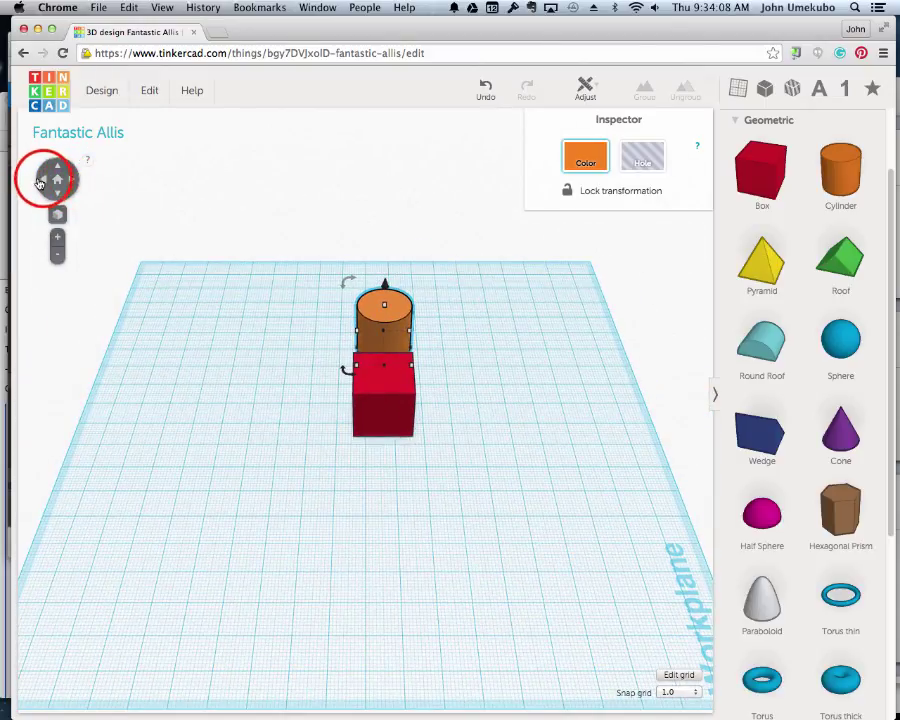
pyautogui.click(44, 180)
pyautogui.click(44, 180)
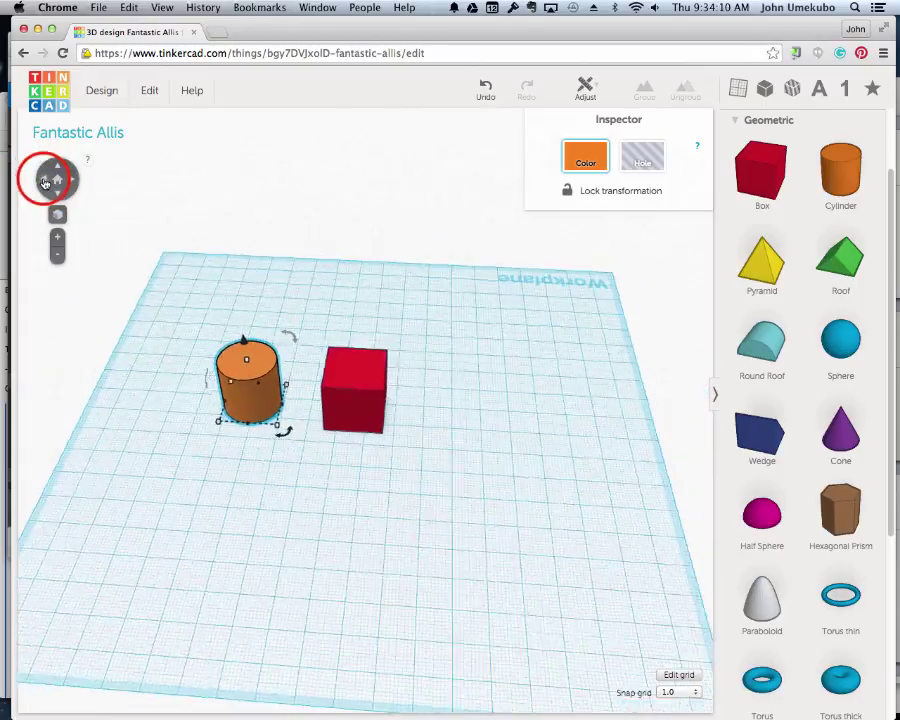
pyautogui.click(44, 180)
pyautogui.click(44, 180)
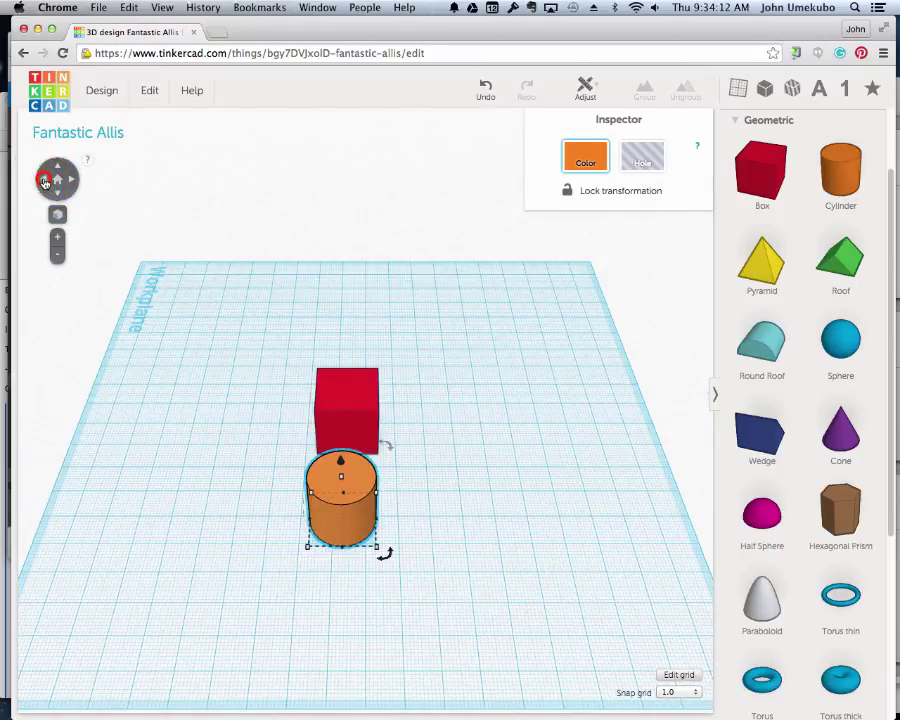
pyautogui.click(44, 180)
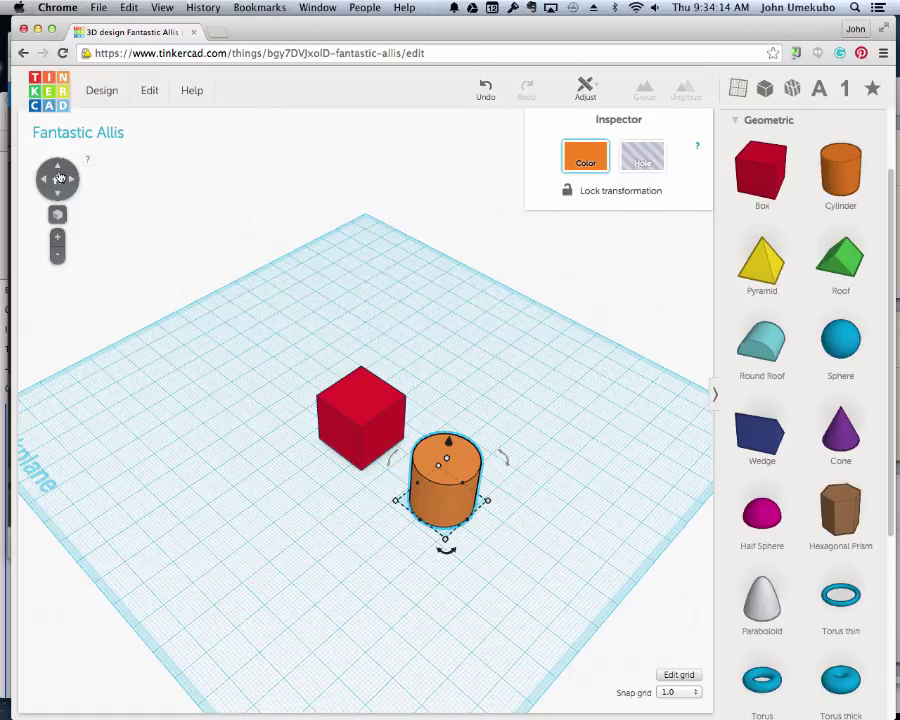
# Step: Inspect the box and cylinder at a closer zoom and pan the workplane to shift them within the view
pyautogui.click(57, 236)
pyautogui.click(58, 258)
pyautogui.click(58, 258)
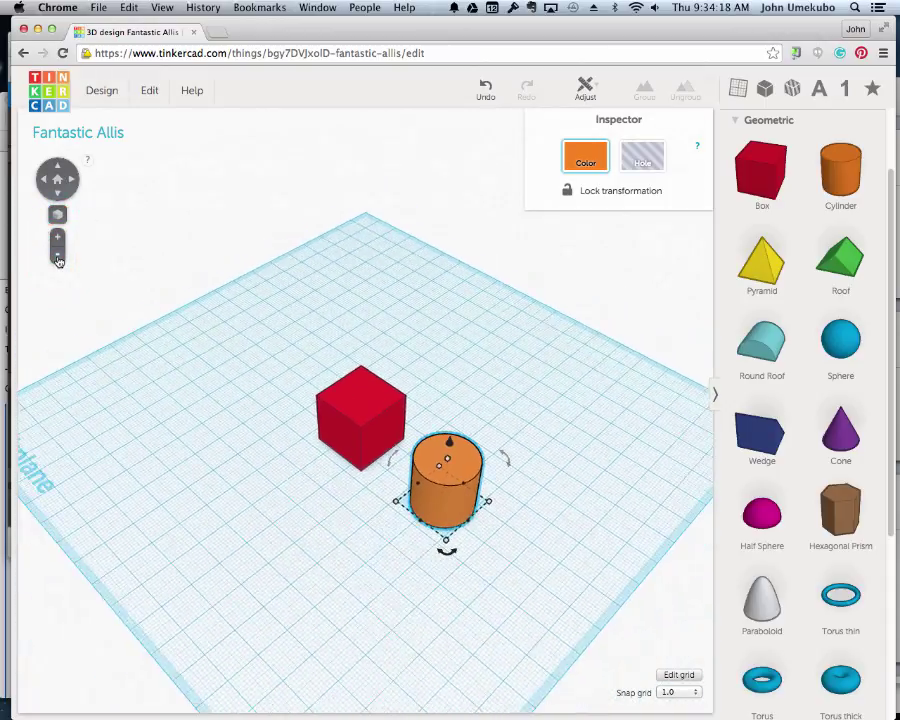
pyautogui.click(58, 237)
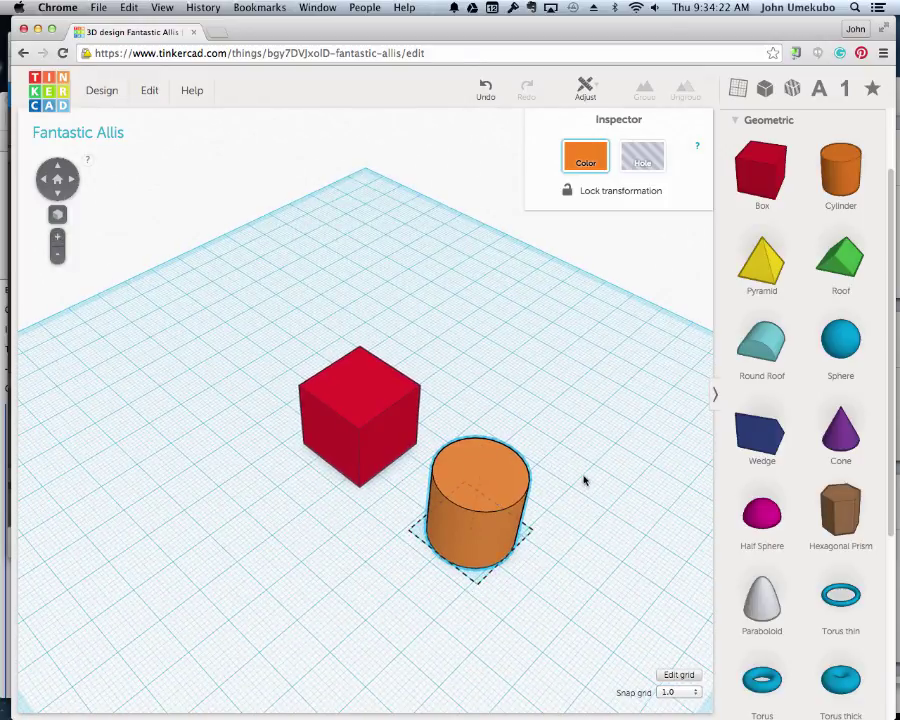
pyautogui.moveTo(583, 480); pyautogui.dragTo(546, 435, button='middle')
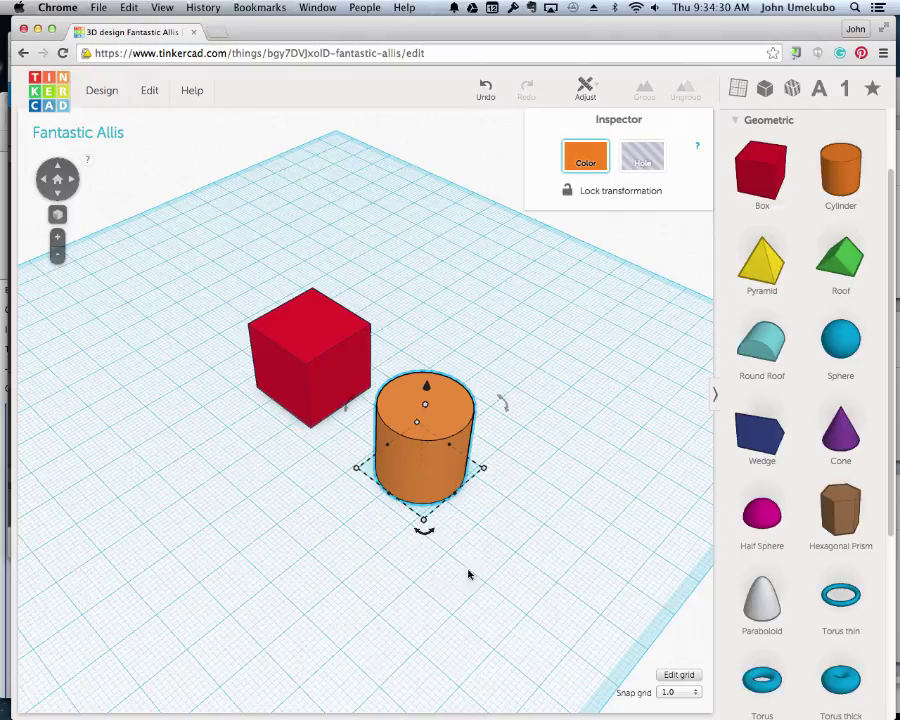
# Step: Deselect the cylinder and orbit around the workplane to view the shapes with the box in front
pyautogui.moveTo(430, 585); pyautogui.dragTo(474, 585)
pyautogui.moveTo(336, 585); pyautogui.dragTo(400, 589)
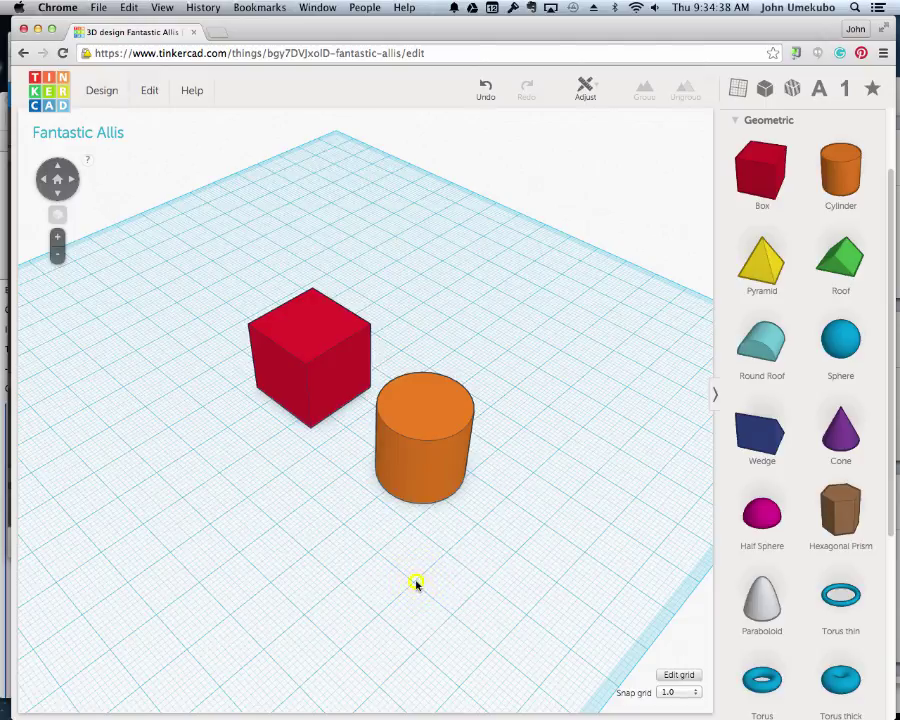
pyautogui.moveTo(417, 585); pyautogui.dragTo(454, 581, button='right')
pyautogui.moveTo(343, 581); pyautogui.dragTo(588, 491, button='right')
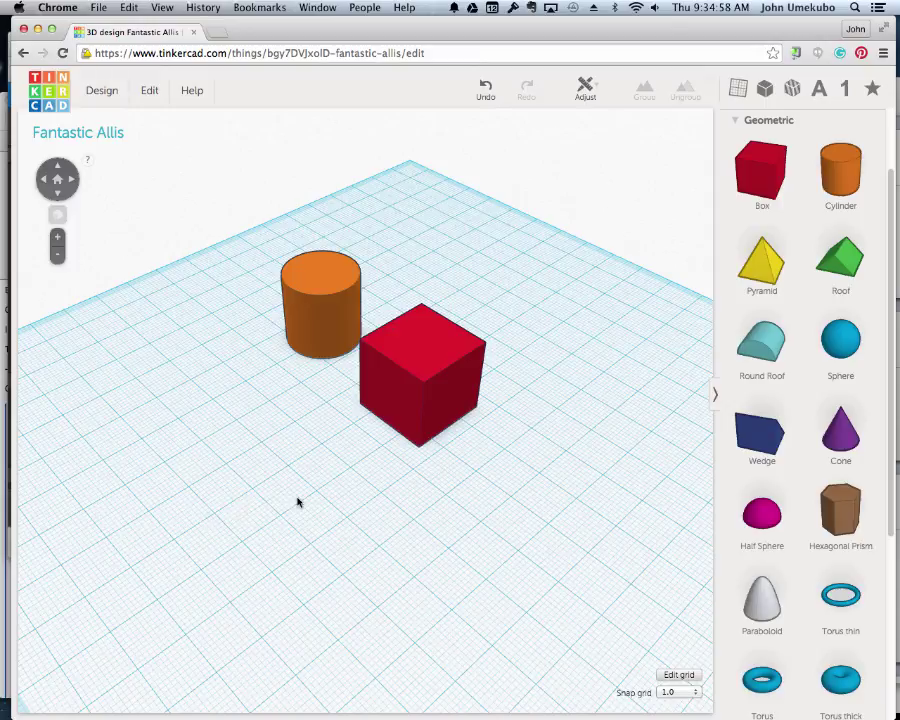
# Step: Examine the box and cylinder at close and distant zoom levels, and pan the view sideways across the workplane
pyautogui.scroll(1, 298, 501)
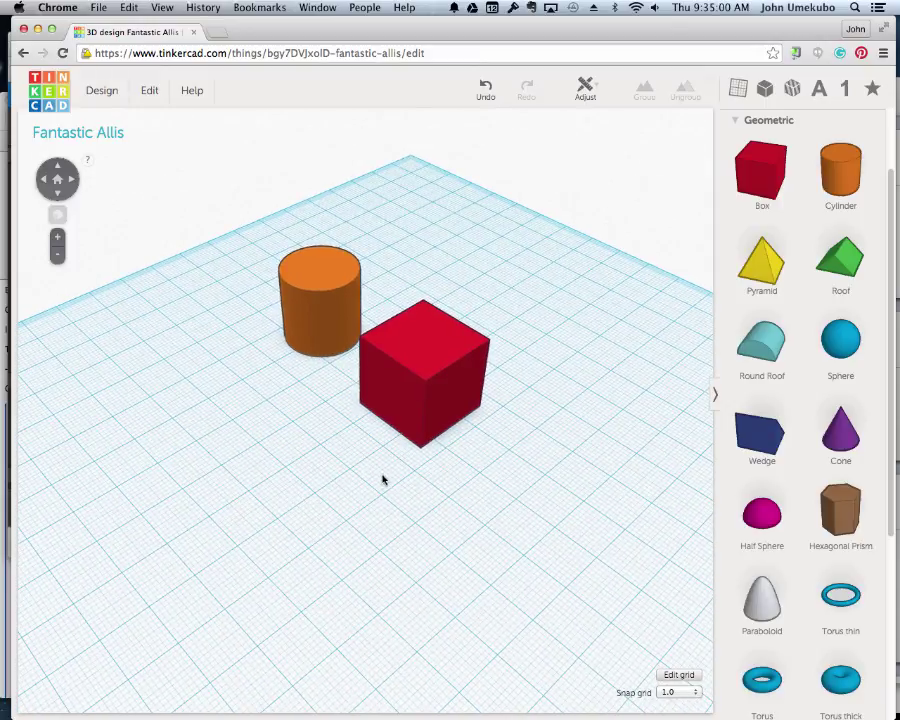
pyautogui.scroll(5, 382, 480)
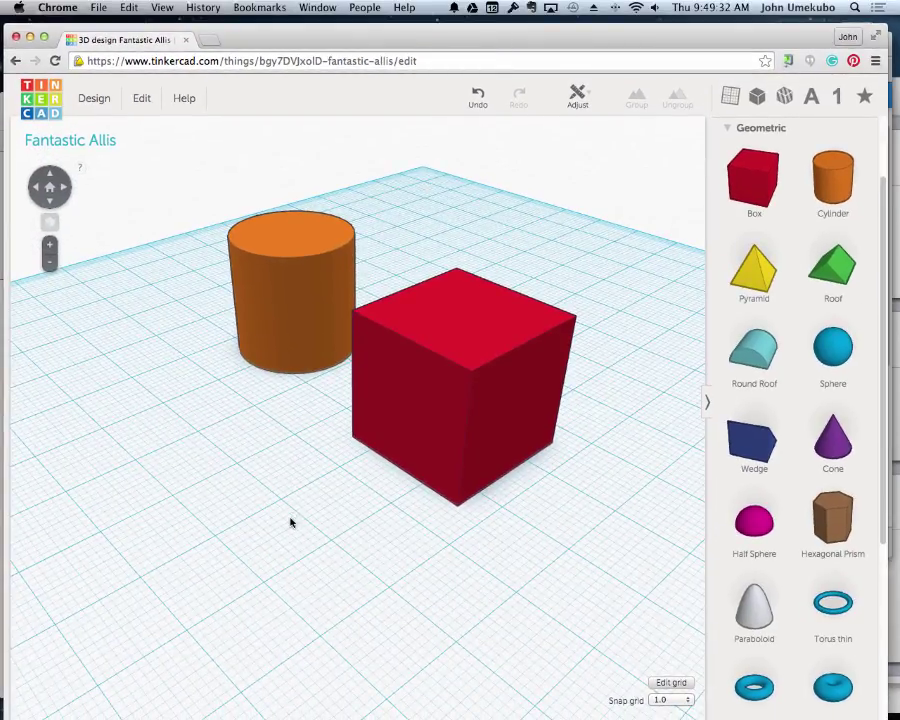
pyautogui.scroll(3, 290, 526)
pyautogui.scroll(-3, 290, 526)
pyautogui.scroll(6, 290, 526)
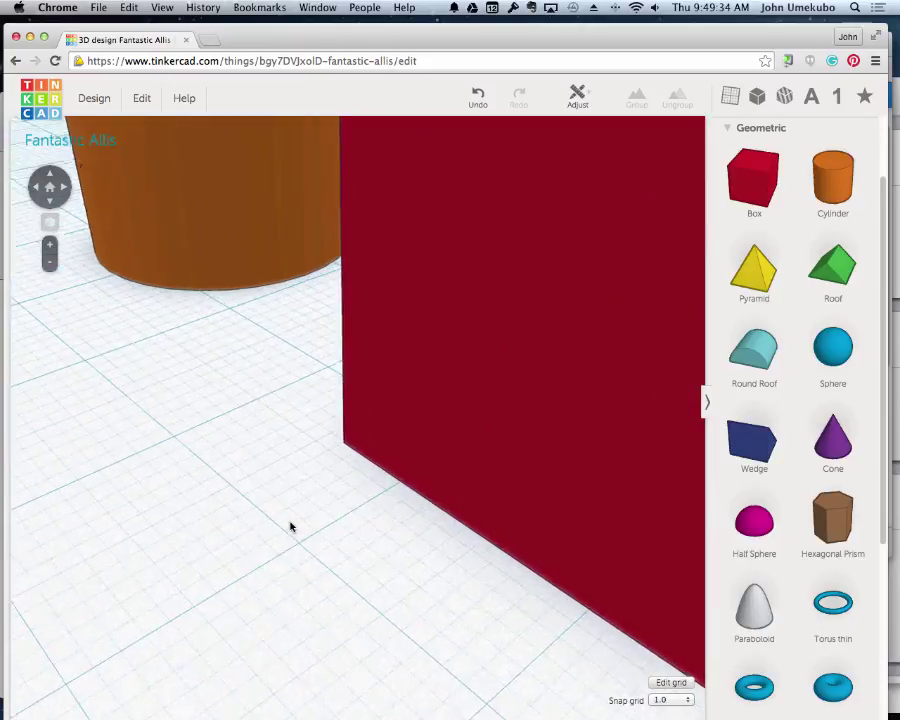
pyautogui.scroll(-6, 290, 527)
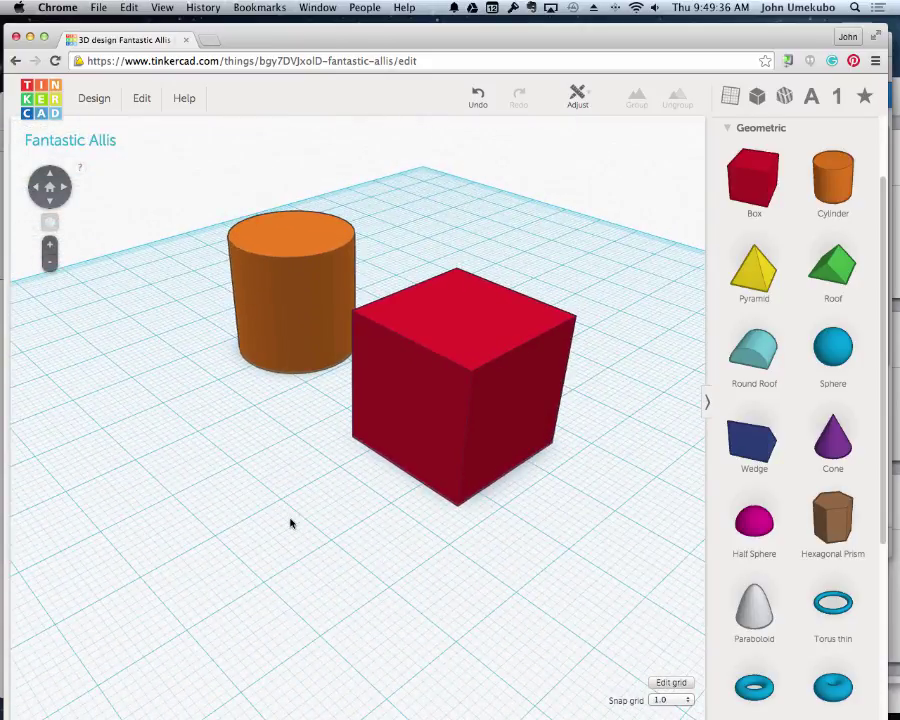
pyautogui.scroll(5, 308, 516)
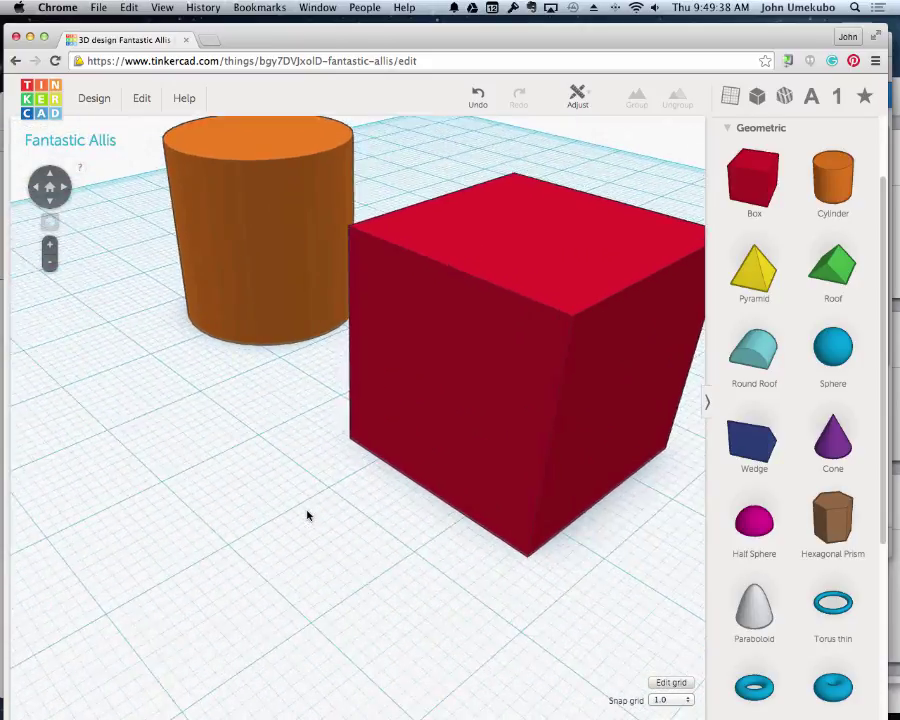
pyautogui.scroll(-6, 308, 516)
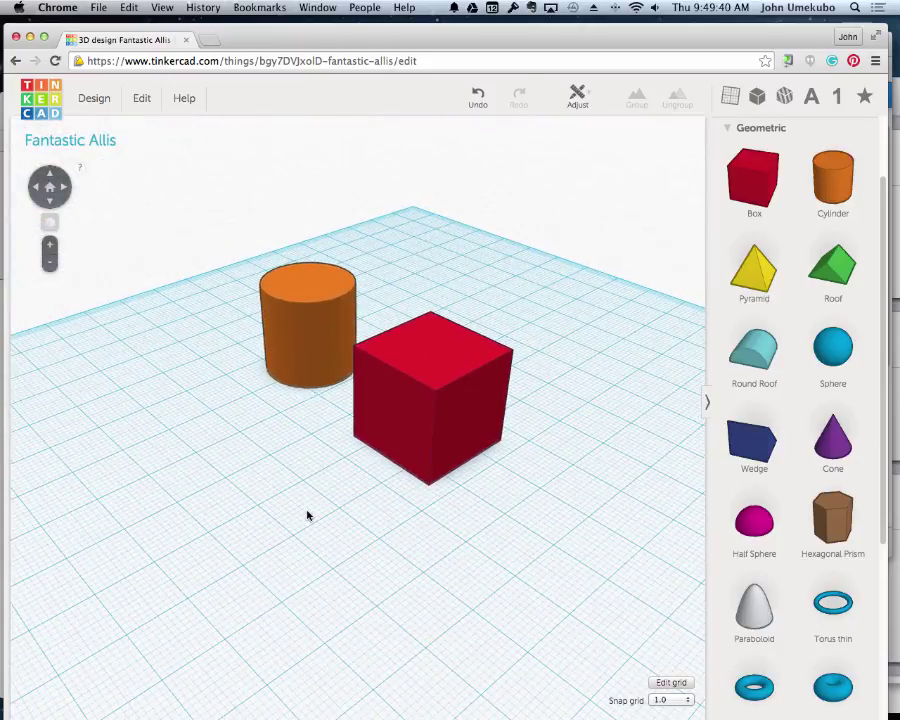
pyautogui.scroll(5, 308, 516)
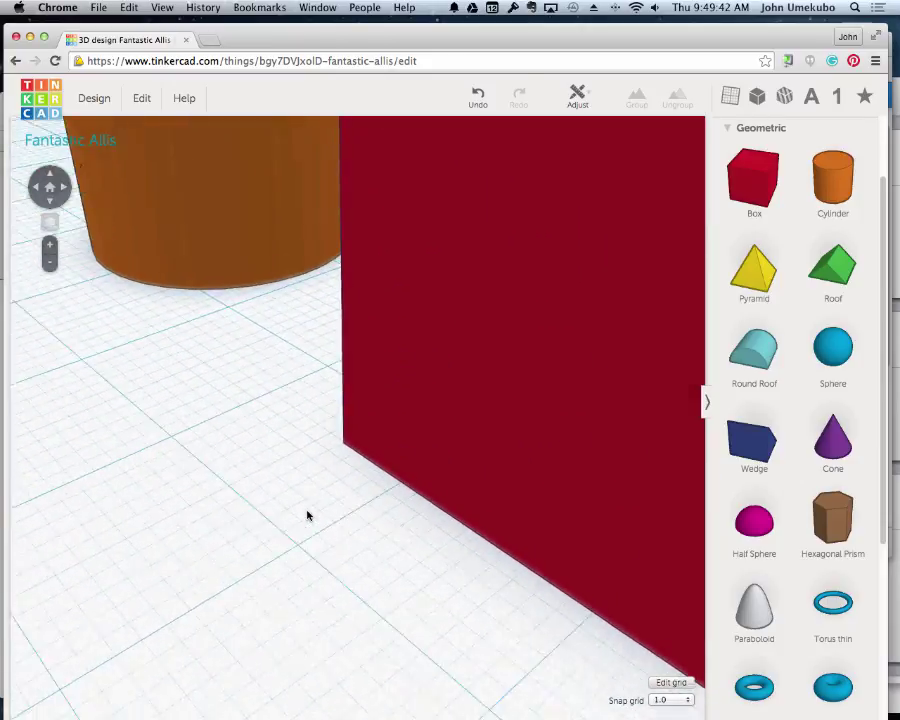
pyautogui.scroll(-5, 308, 516)
pyautogui.scroll(1, 308, 516)
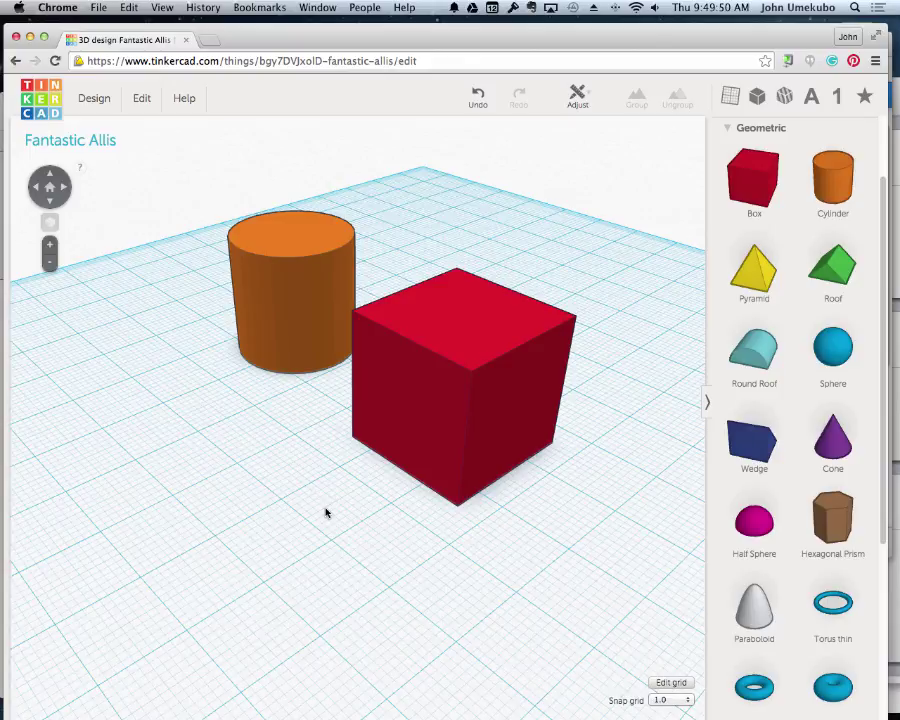
pyautogui.moveTo(325, 513); pyautogui.dragTo(390, 520, button='middle')
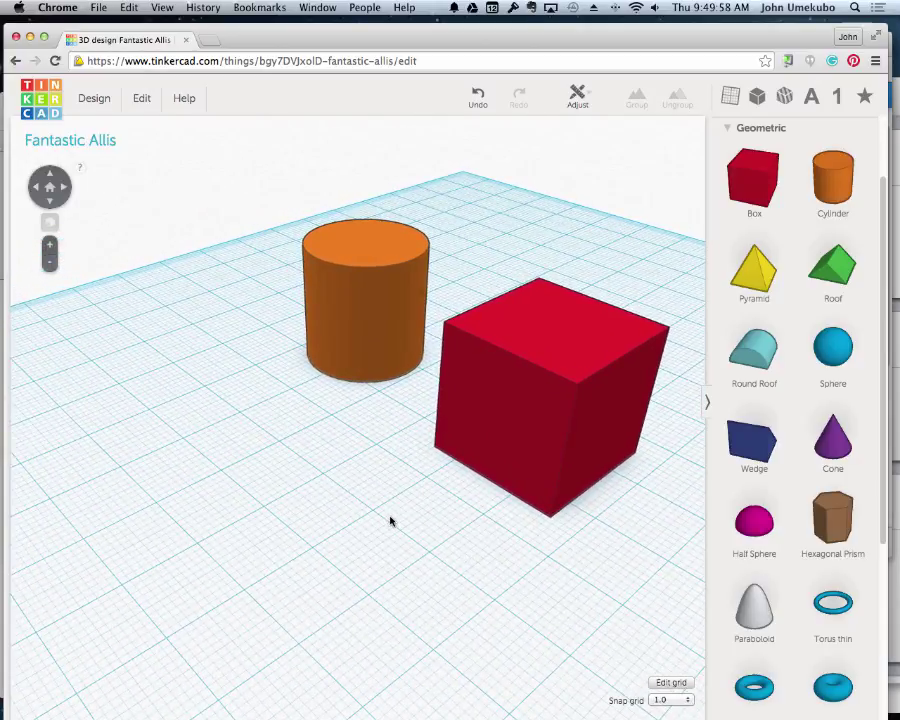